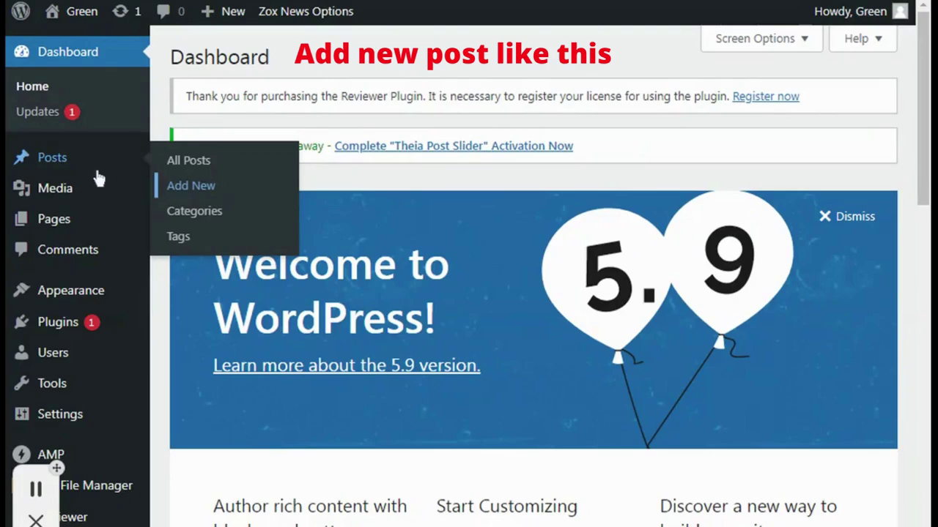
- Create a post titled "Upwork Readiness Test Answers for new Upwork Freelancers." with an introductory paragraph on the test's 10 questions, best practices and safety tips
click(117, 161)
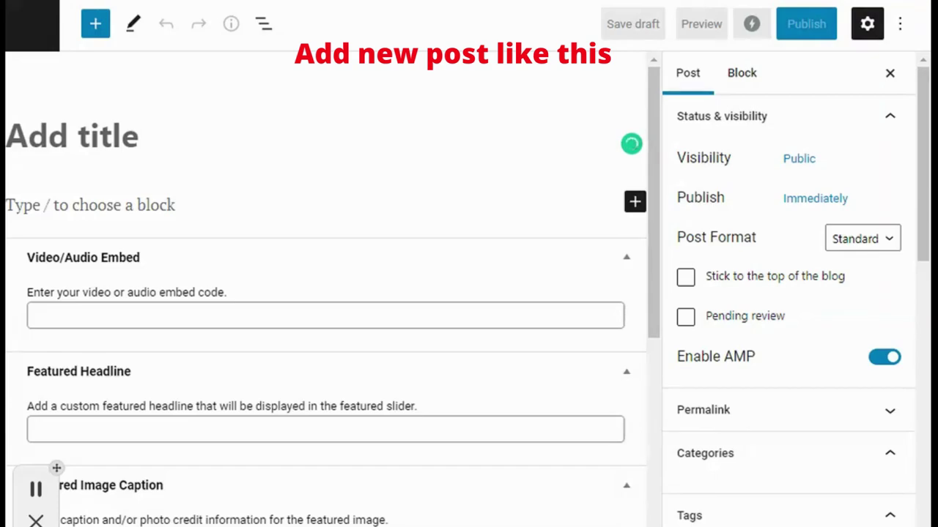
text(Upwork Readiness Test Answers for new Upwork Freelancers.)
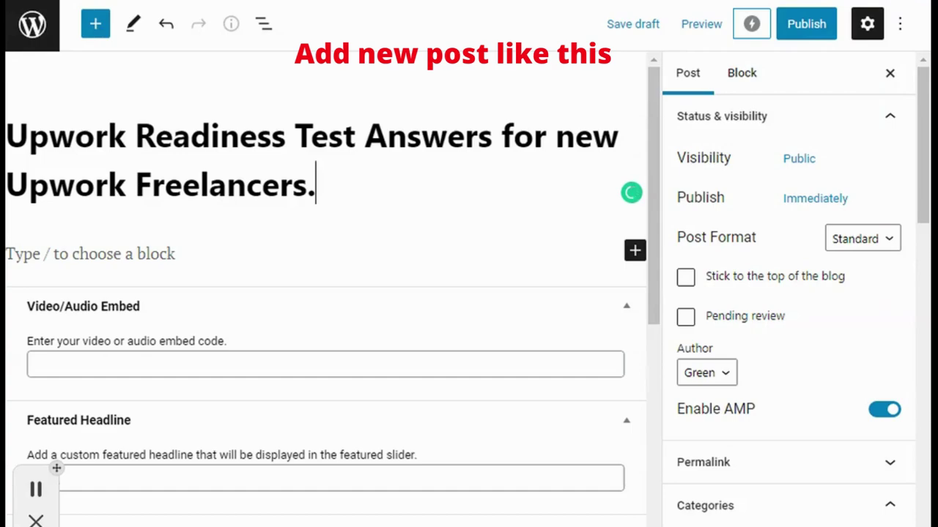
click(88, 253)
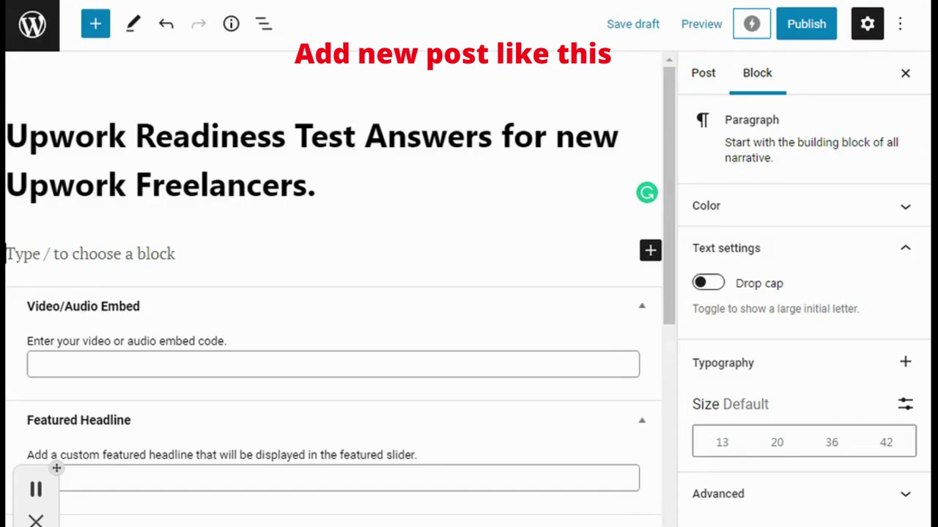
text(The Upwork Readiness Test has 10 questions. It covers the best practices and safety tips that top freelancers use to build successful businesses on Upwork.)
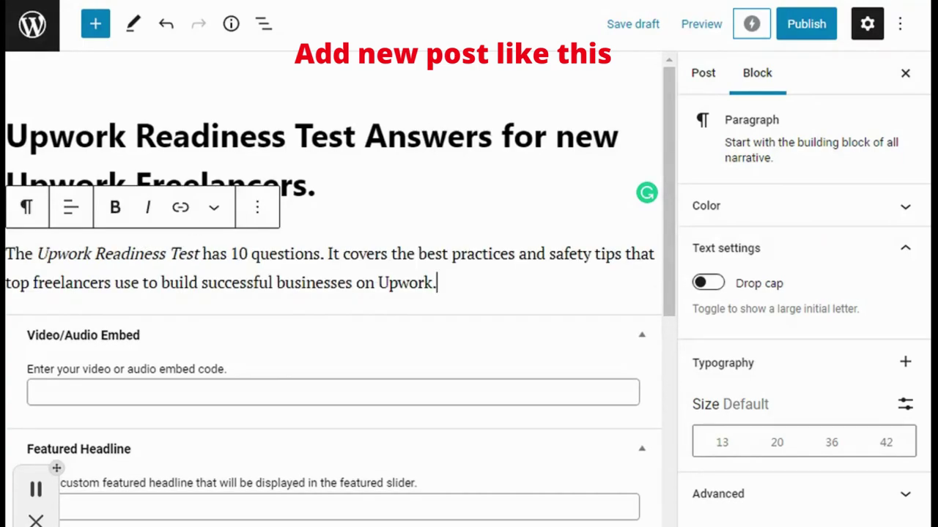
- Enter "Upwork Readiness Test in 2021" as the post's custom featured headline
scroll(334, 293, down, 2)
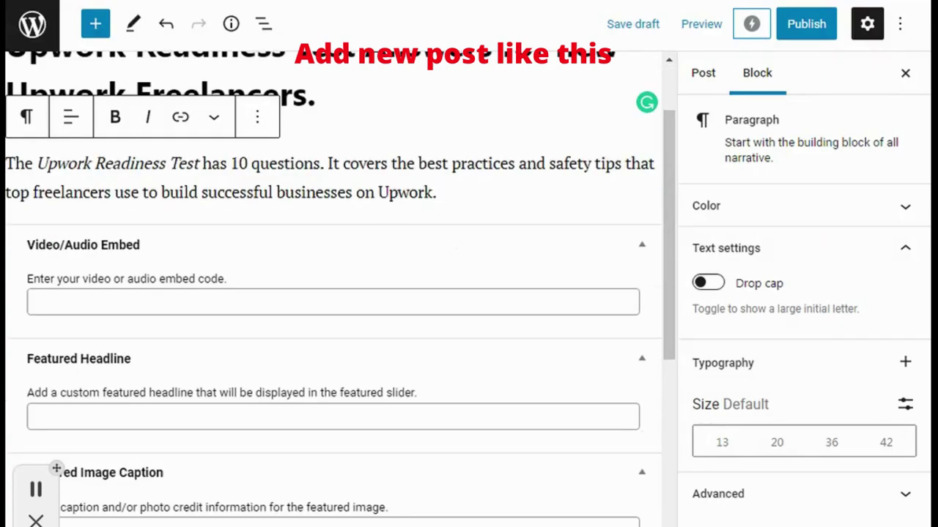
scroll(169, 327, down, 2)
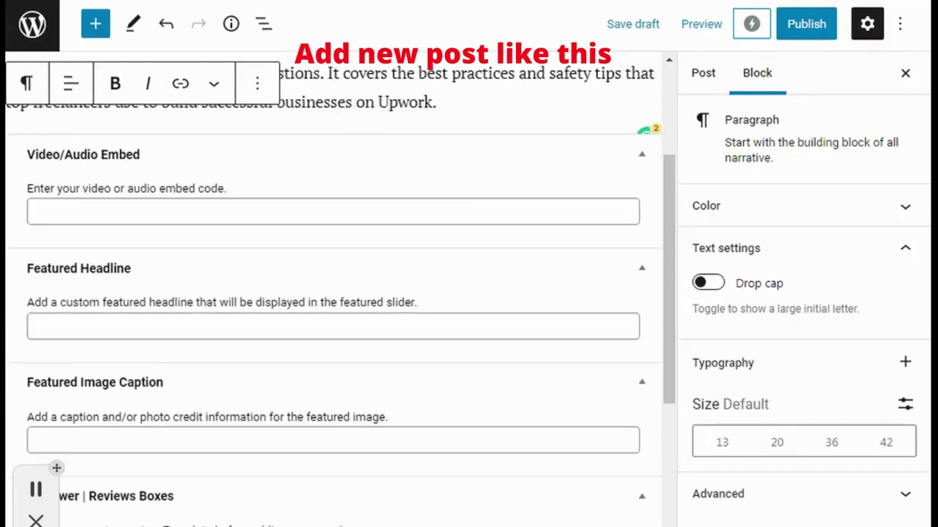
scroll(174, 330, down, 2)
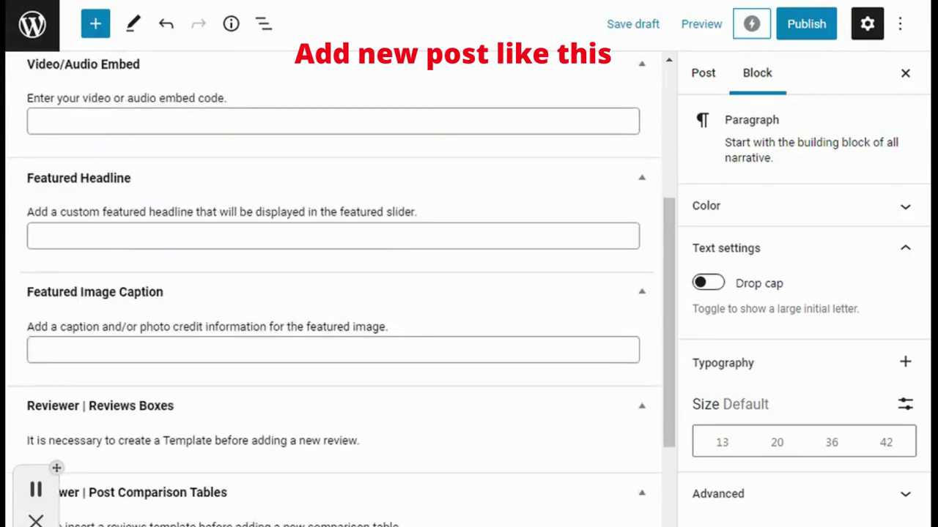
click(36, 349)
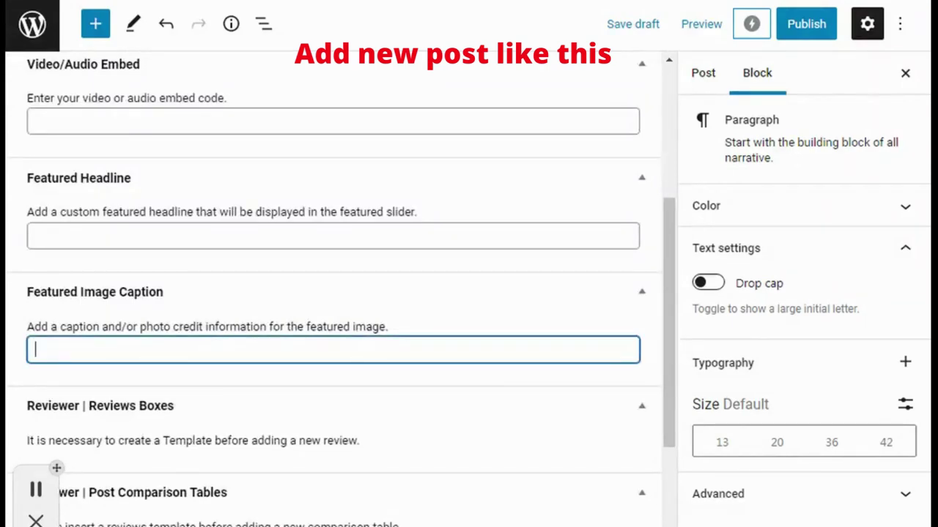
click(79, 244)
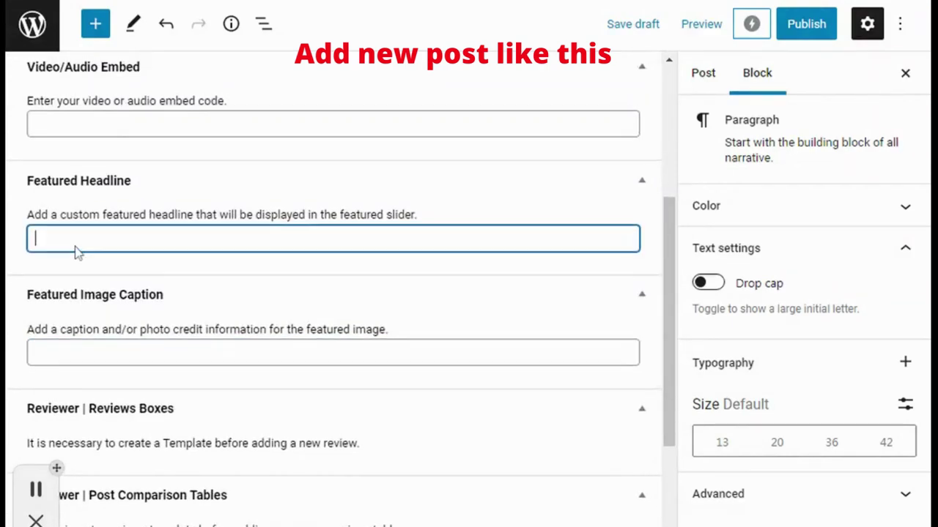
scroll(77, 252, up, 5)
scroll(174, 235, down, 3)
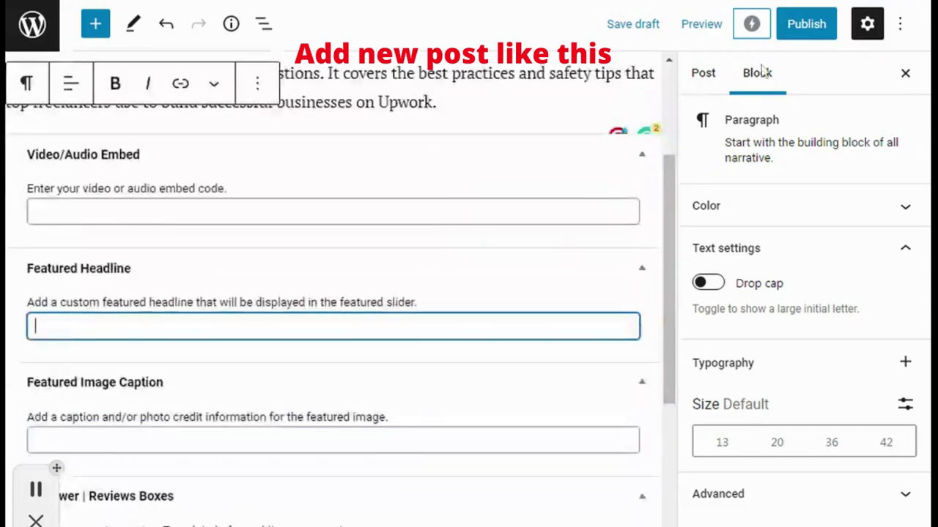
text(Upwork Readiness t)
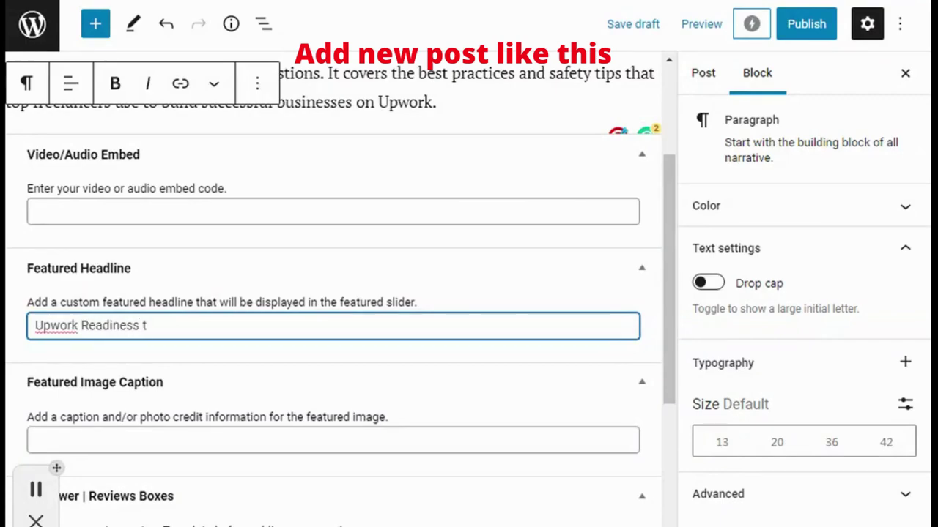
key(BackSpace)
text(Test)
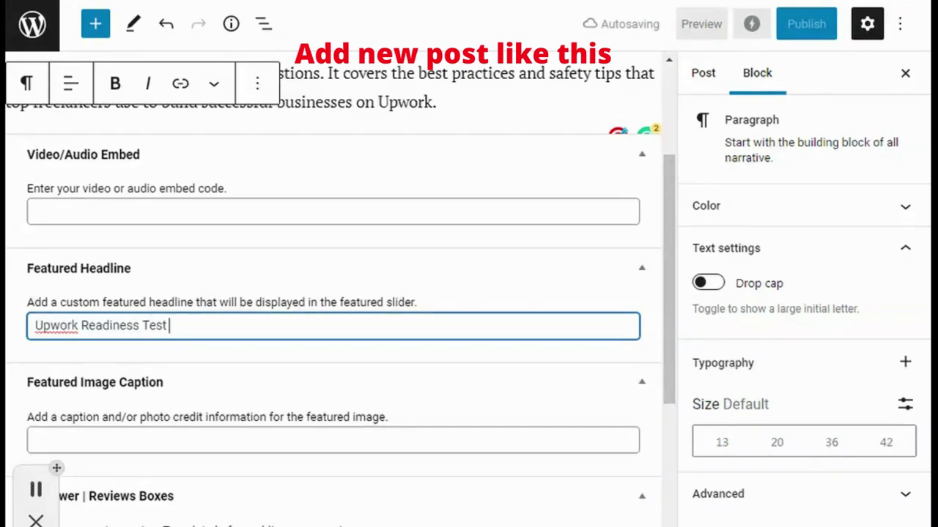
text( in @)
key(BackSpace)
text(2)
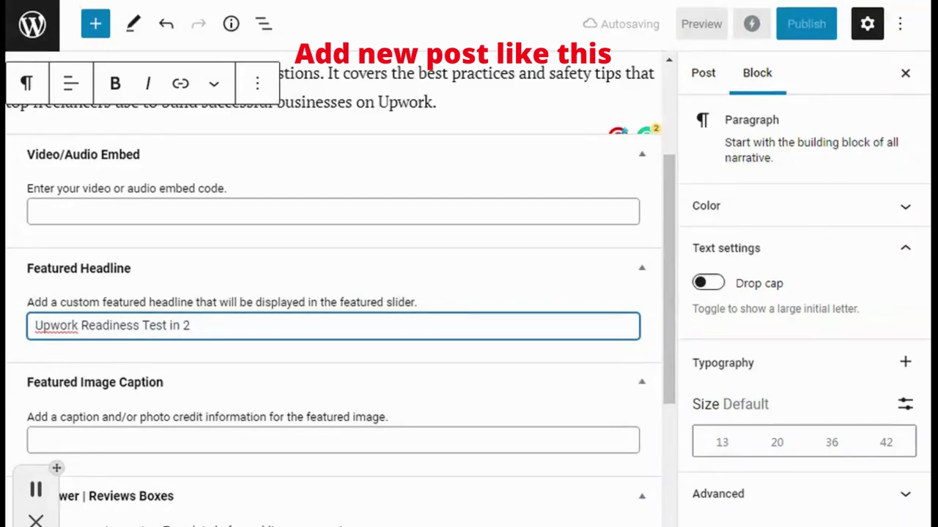
text(022)
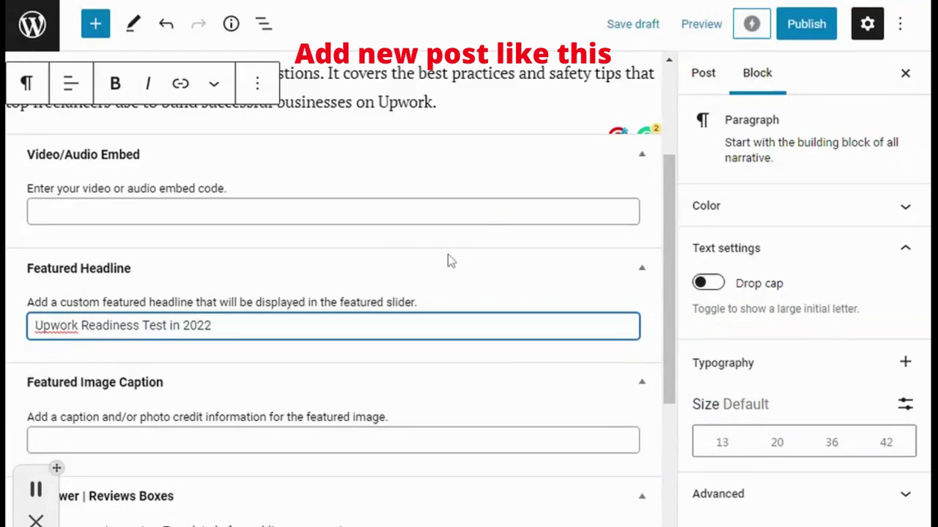
key(BackSpace)
text(1)
- Assign the post to the Tech and Business categories in the post settings
scroll(513, 243, up, 3)
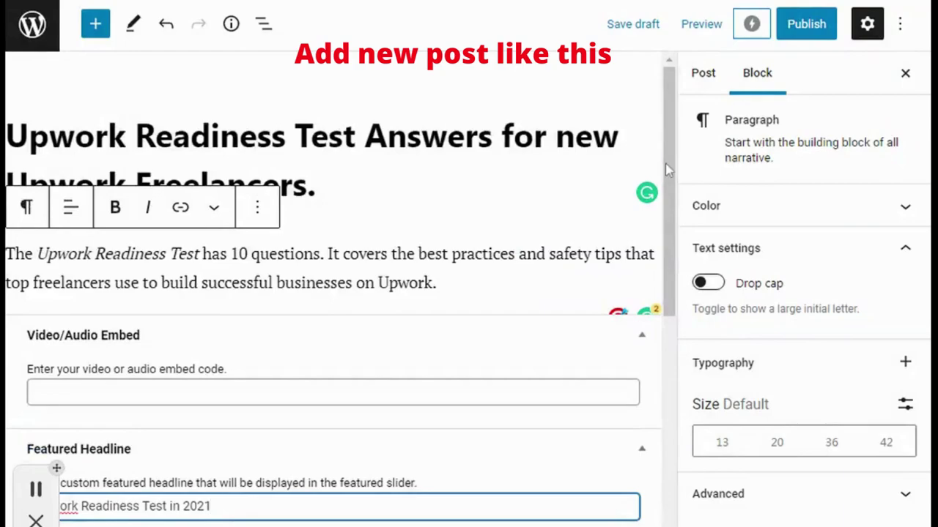
click(581, 74)
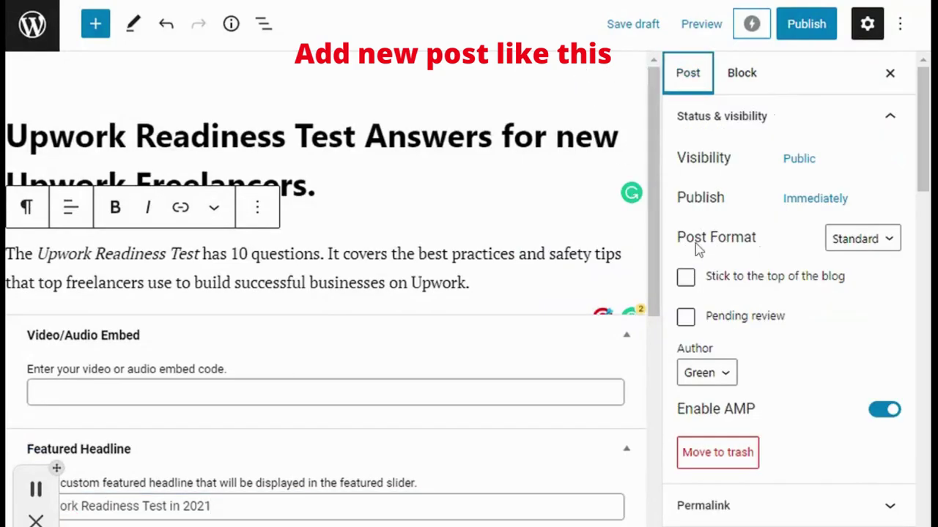
scroll(674, 370, down, 5)
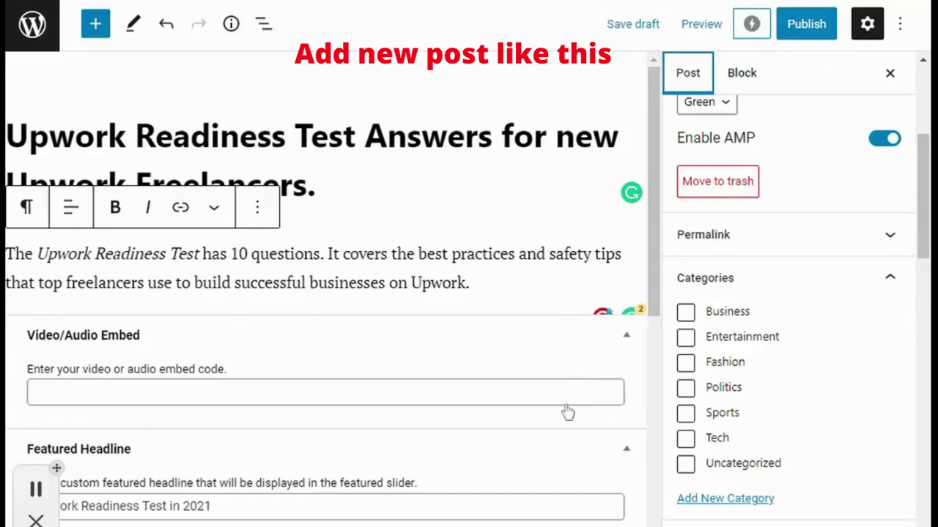
key(space)
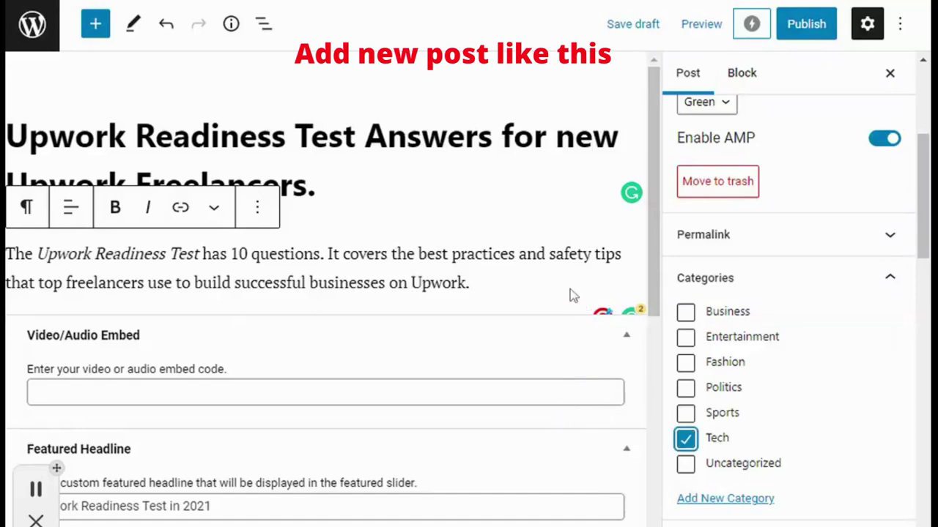
key(shift+Tab)
key(shift+Tab)
key(shift+Tab)
key(shift+Tab)
key(shift+Tab)
key(space)
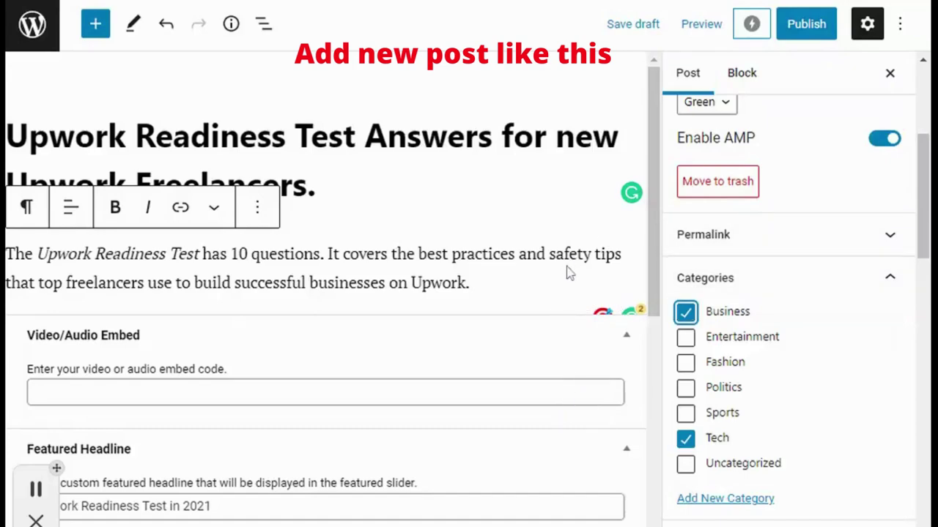
- Add the most-used tags Tech and Business to the post
scroll(674, 314, down, 3)
scroll(674, 313, down, 5)
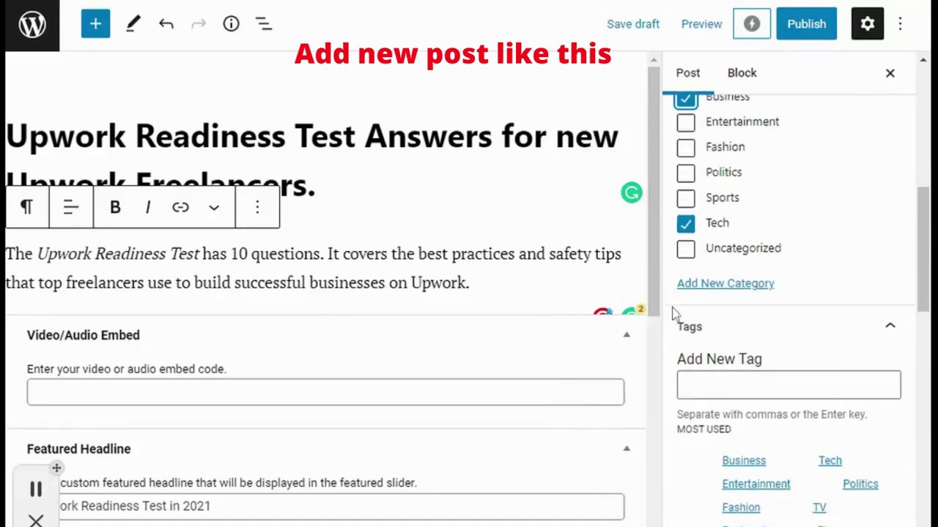
click(788, 329)
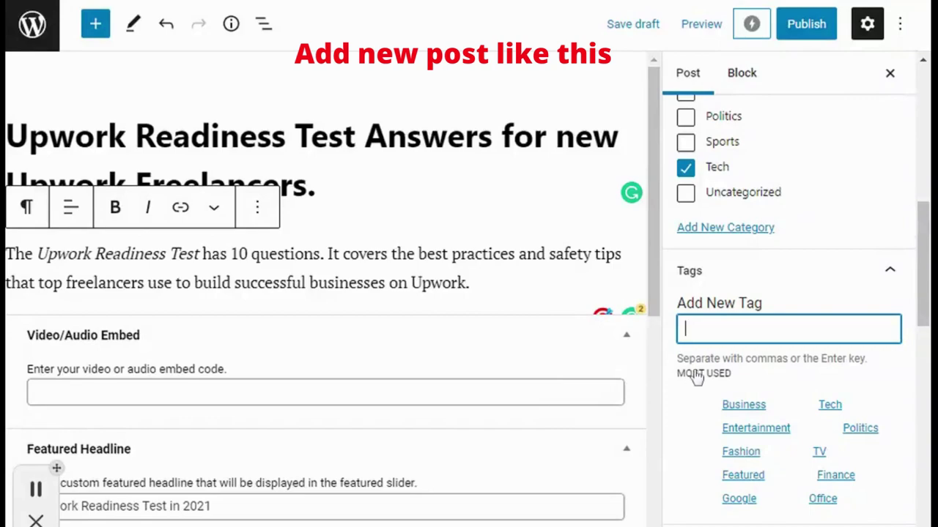
key(Tab)
key(Tab)
key(Return)
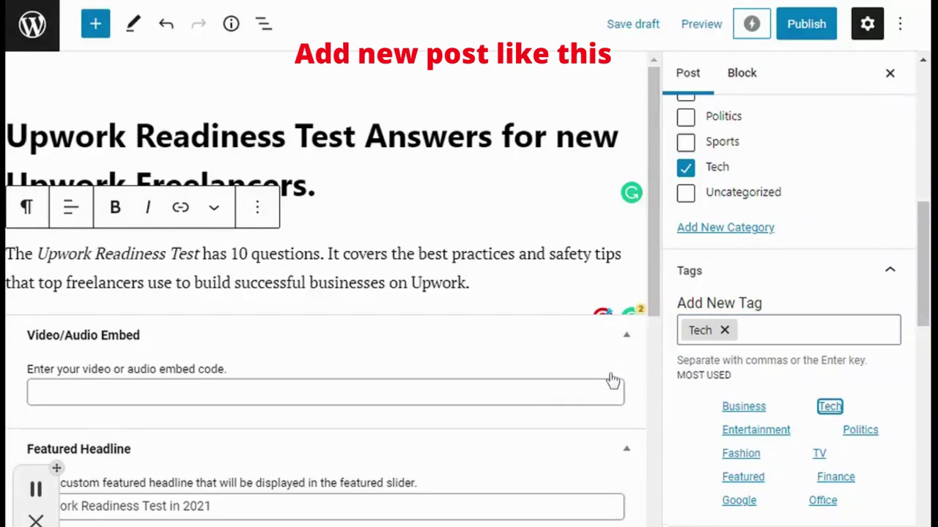
key(shift+Tab)
key(Return)
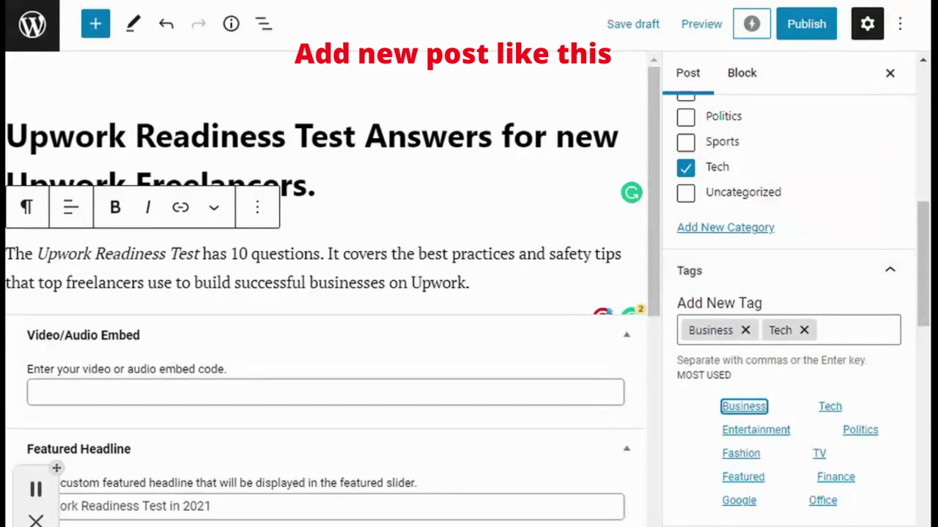
scroll(694, 241, up, 3)
scroll(693, 246, down, 3)
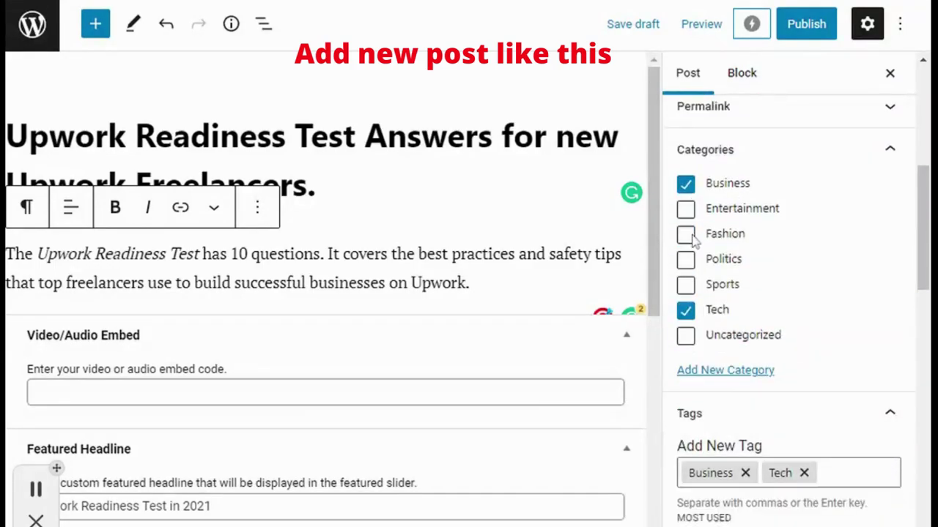
scroll(693, 275, down, 8)
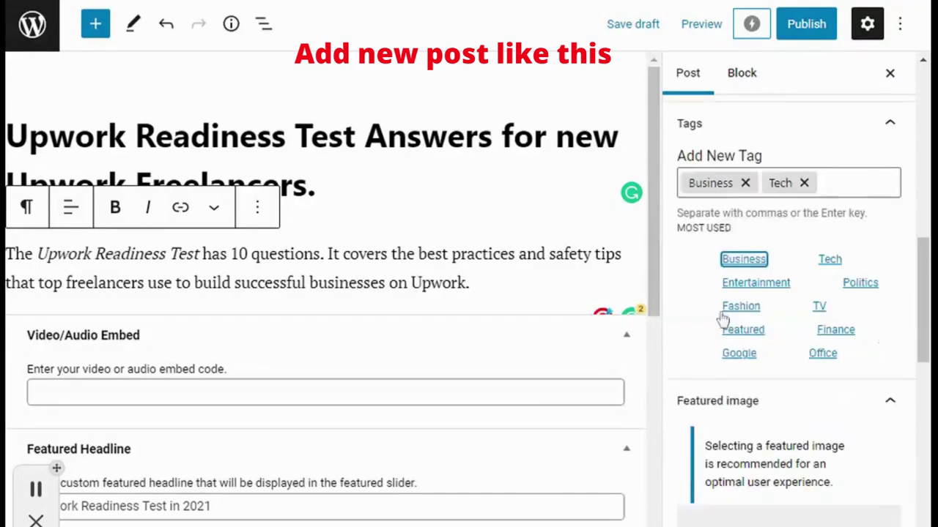
scroll(709, 341, down, 2)
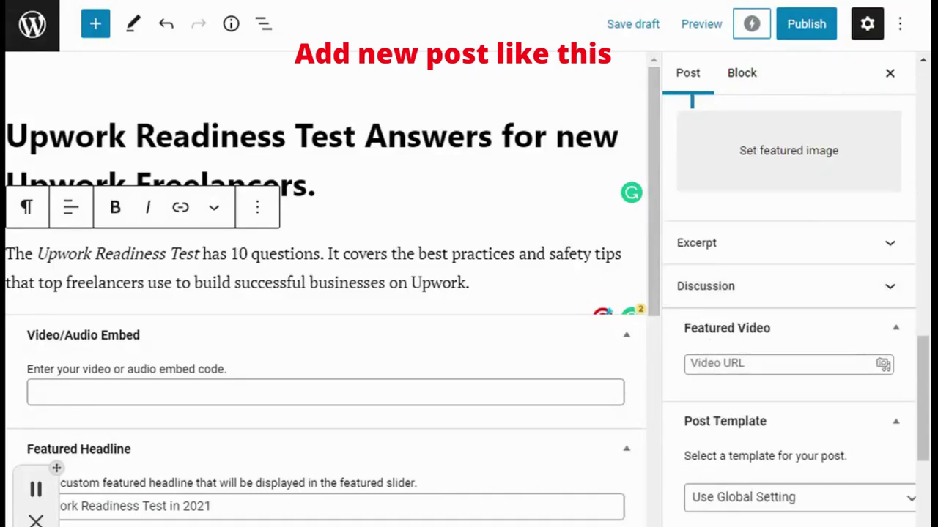
click(692, 364)
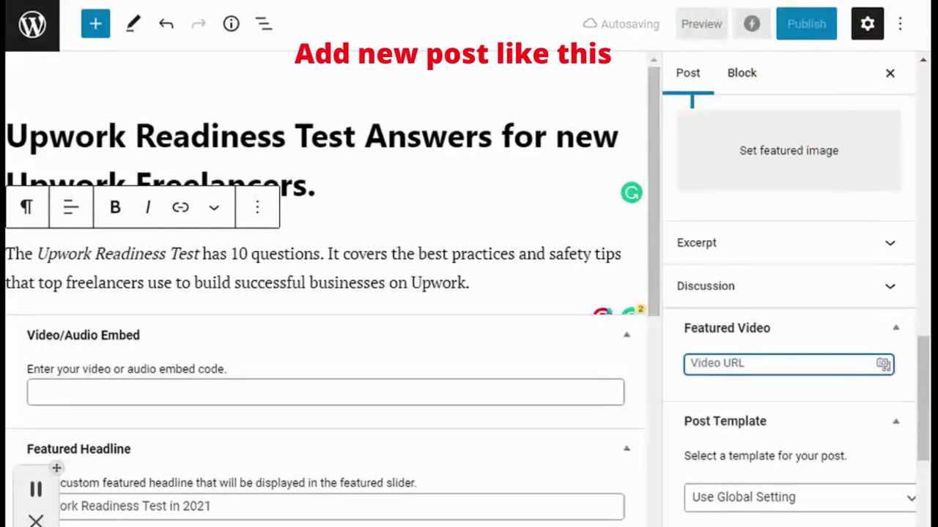
click(450, 4)
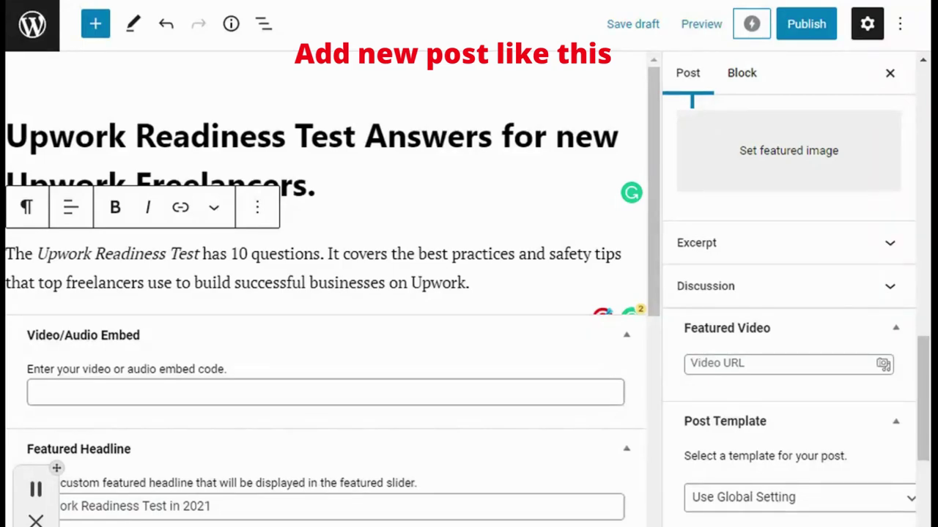
click(691, 363)
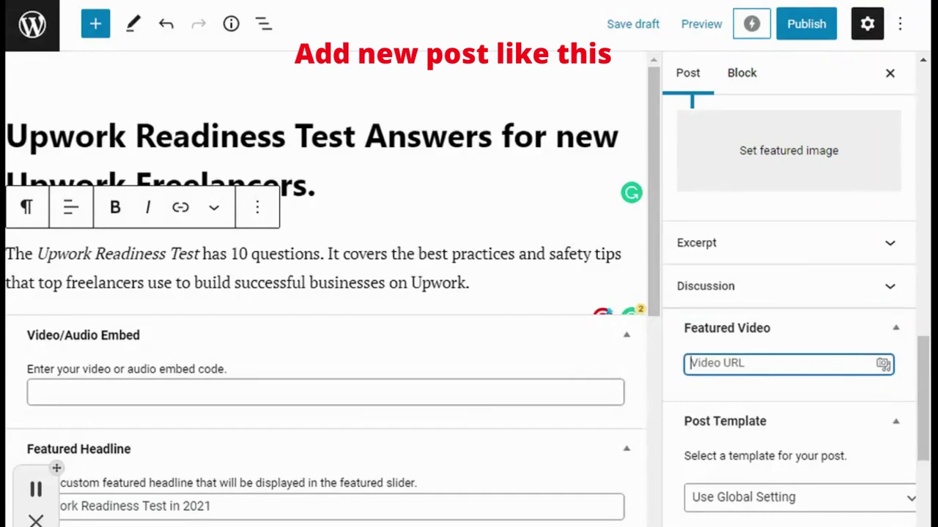
text(https://www.youtube.com/watch?v=Gcf3kEweKYU)
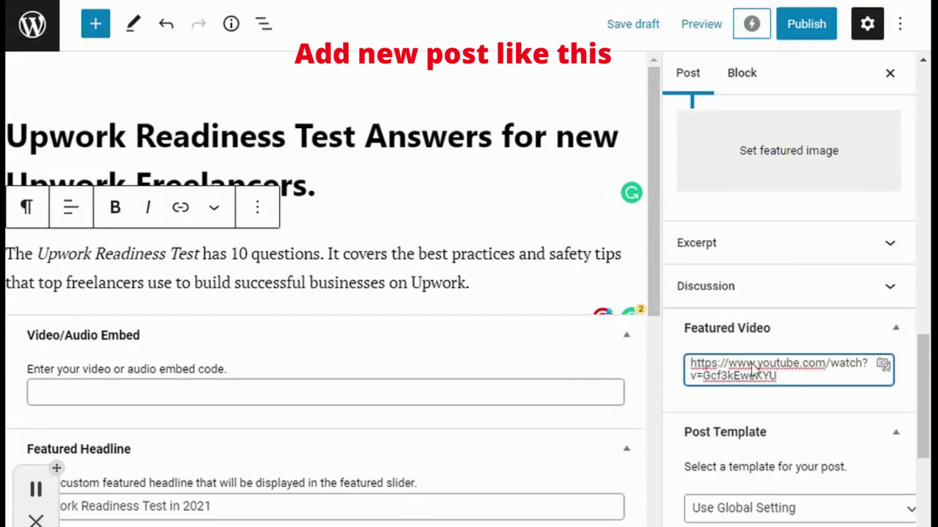
- Check the Featured Image Show/Hide option and review the rest of the post settings
click(747, 395)
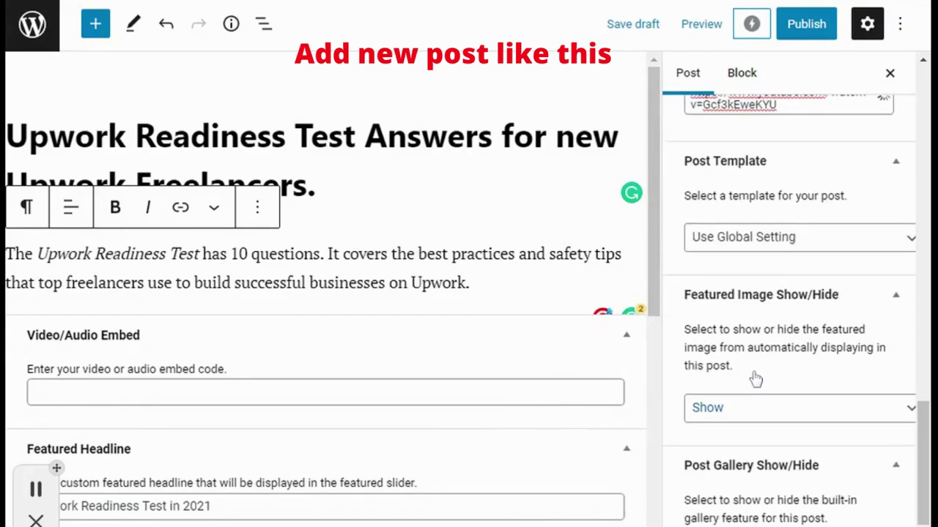
click(748, 395)
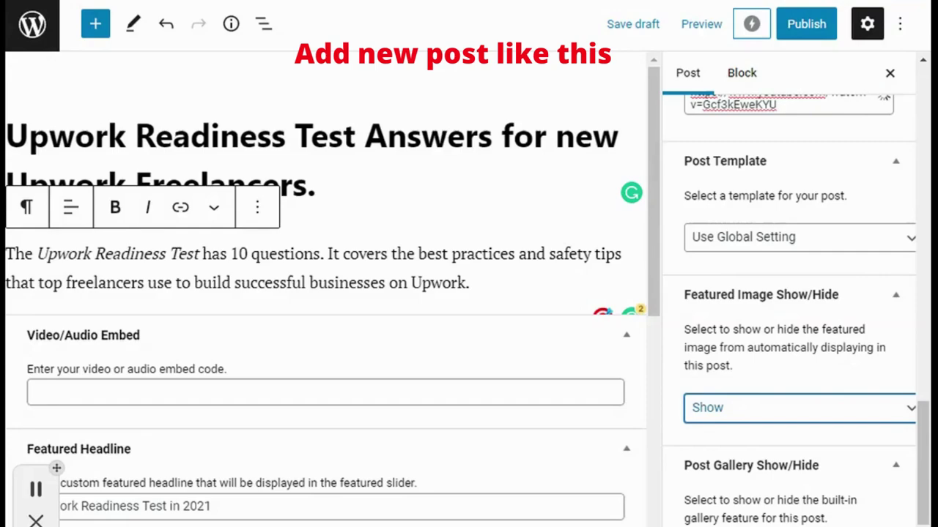
scroll(656, 405, down, 1)
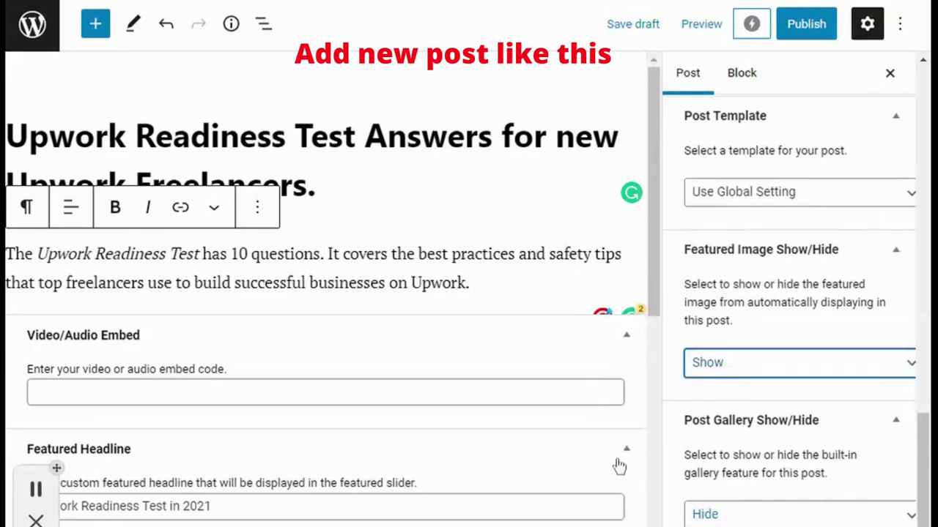
scroll(788, 307, up, 10)
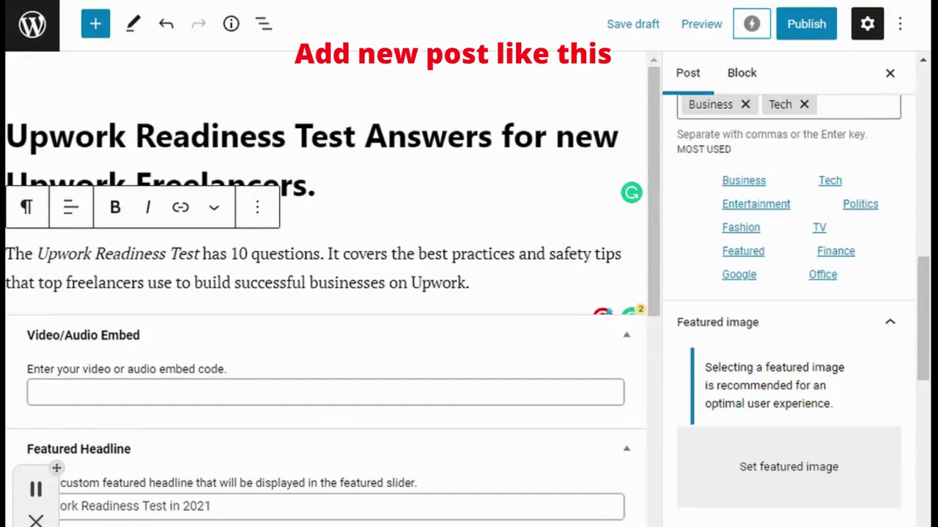
scroll(788, 308, up, 4)
scroll(788, 308, down, 6)
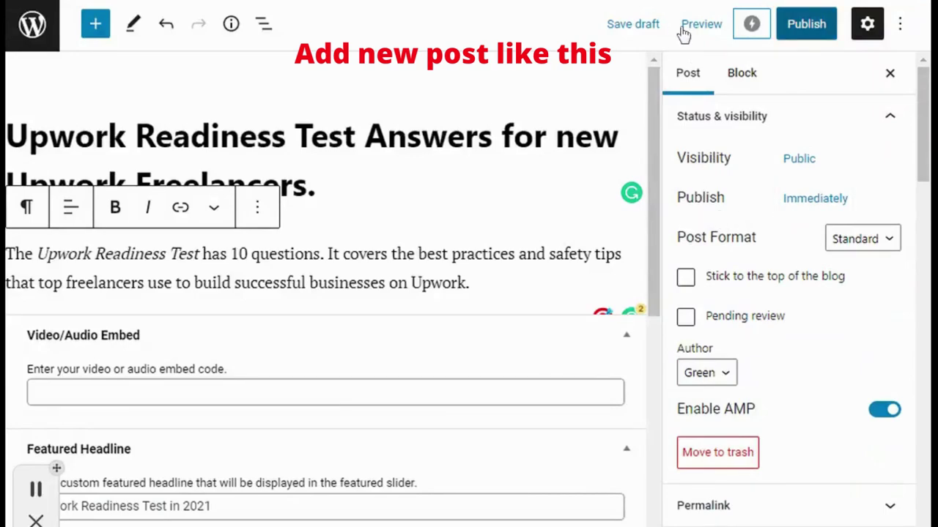
- Publish the Upwork Readiness Test Answers post with public visibility and immediate publishing
click(806, 23)
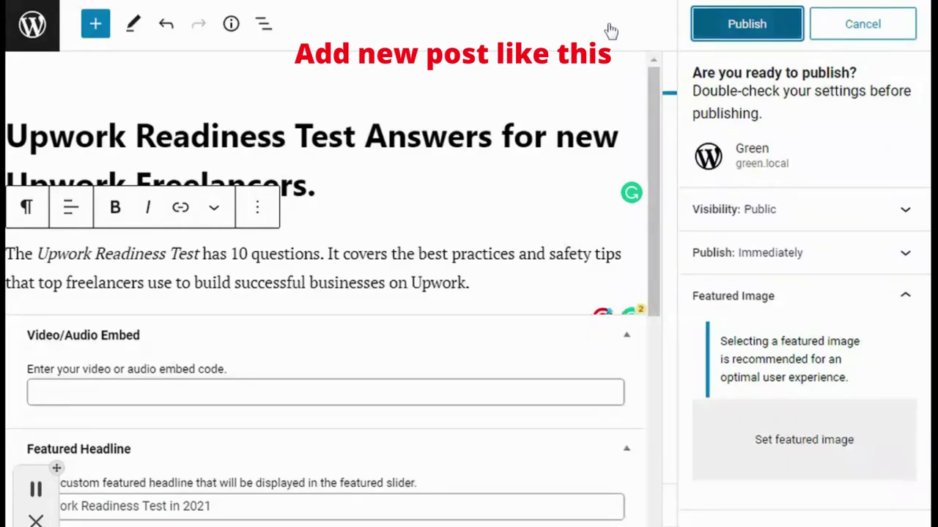
click(722, 30)
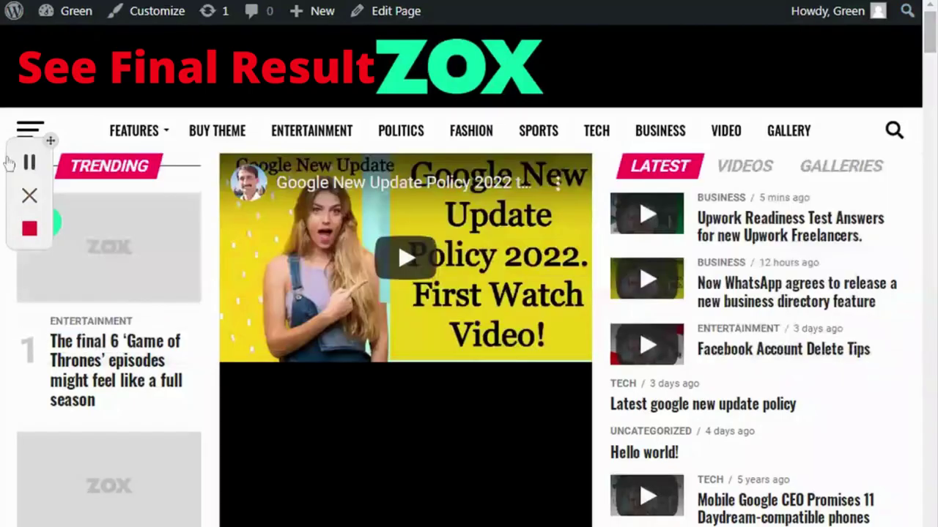
- Review the site's homepage from the Latest posts list down to the Entertainment section to check how featured videos display
drag(51, 140, 50, 421)
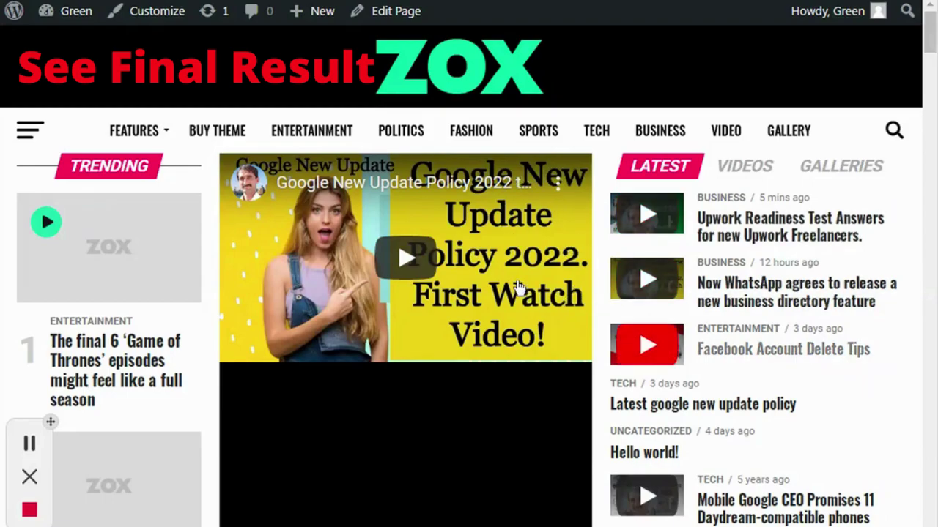
scroll(429, 313, down, 5)
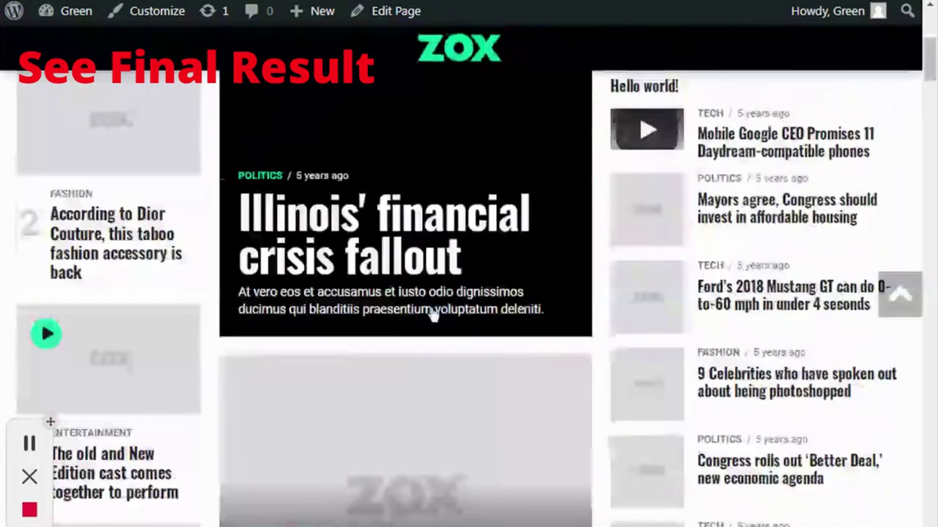
scroll(432, 313, down, 6)
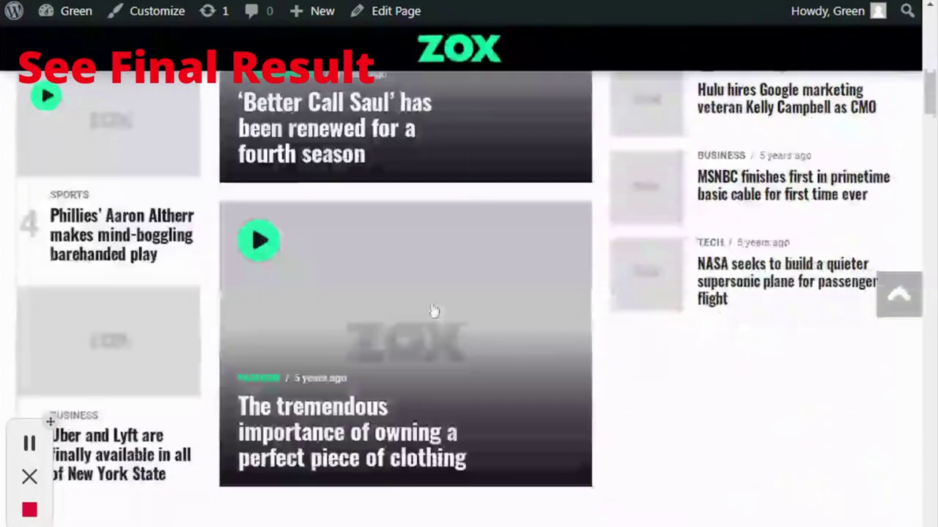
scroll(434, 312, down, 5)
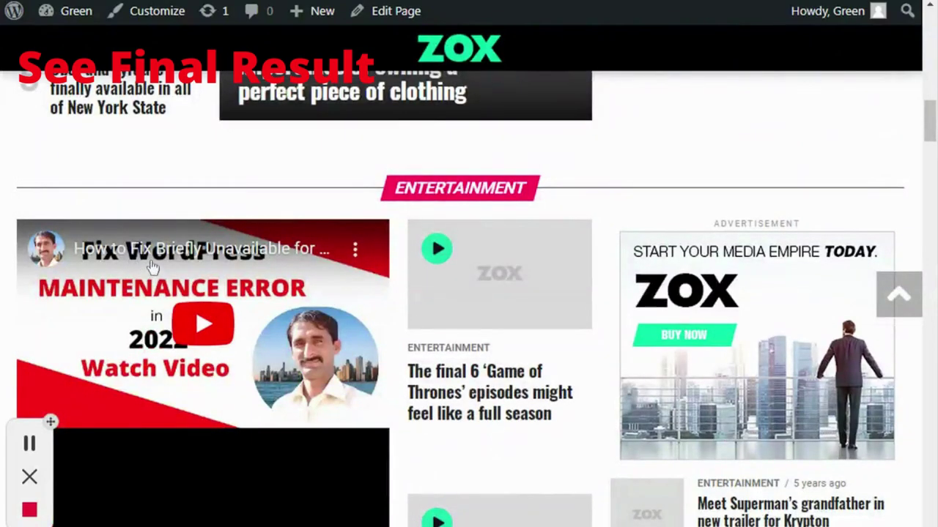
- Preview the Tech category's posts in the site navigation and play the featured video of the Upwork Readiness Test Answers post
scroll(435, 252, up, 6)
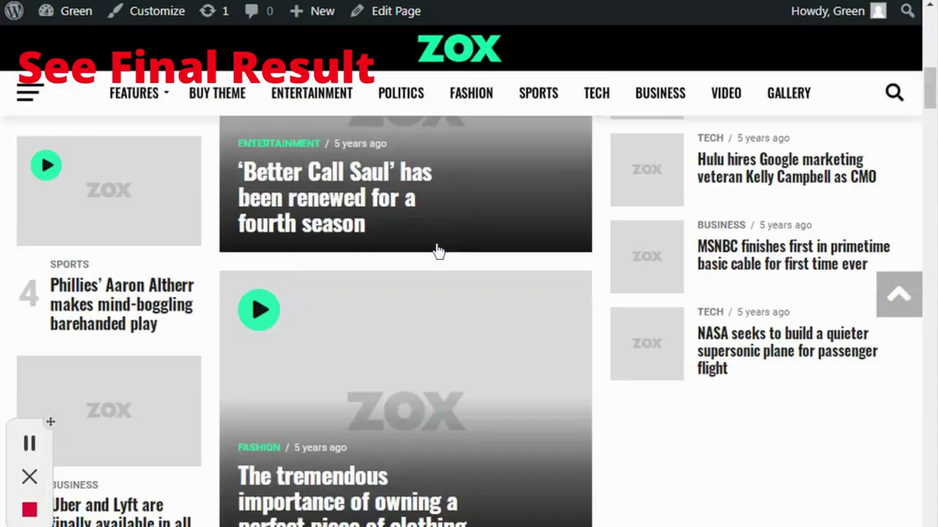
scroll(437, 252, up, 9)
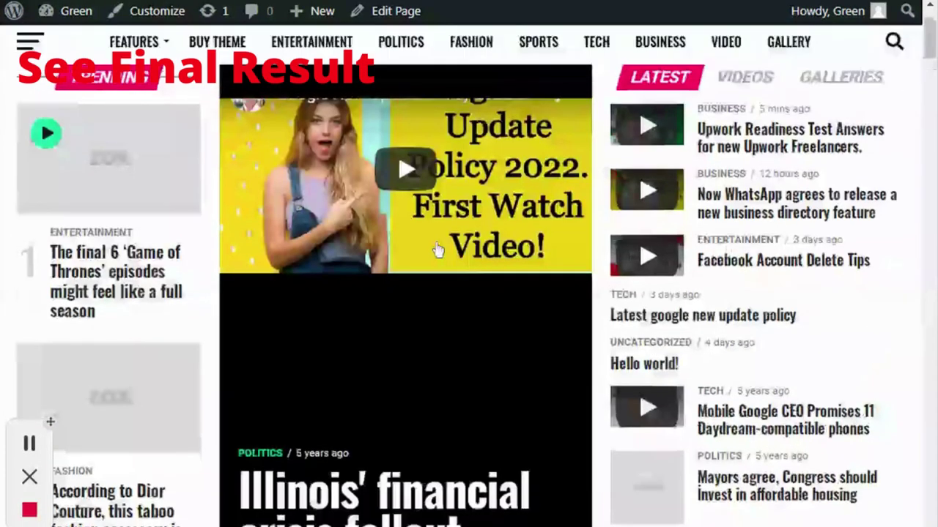
scroll(437, 251, up, 1)
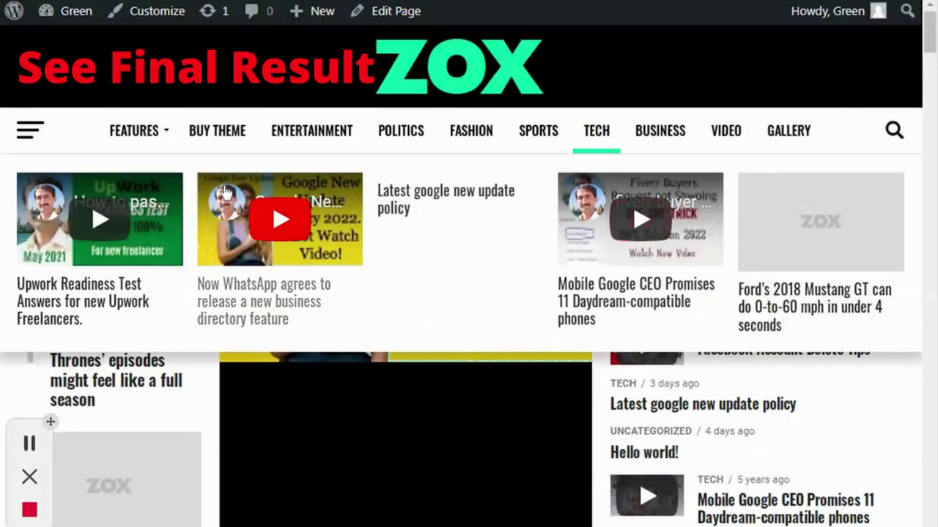
click(66, 189)
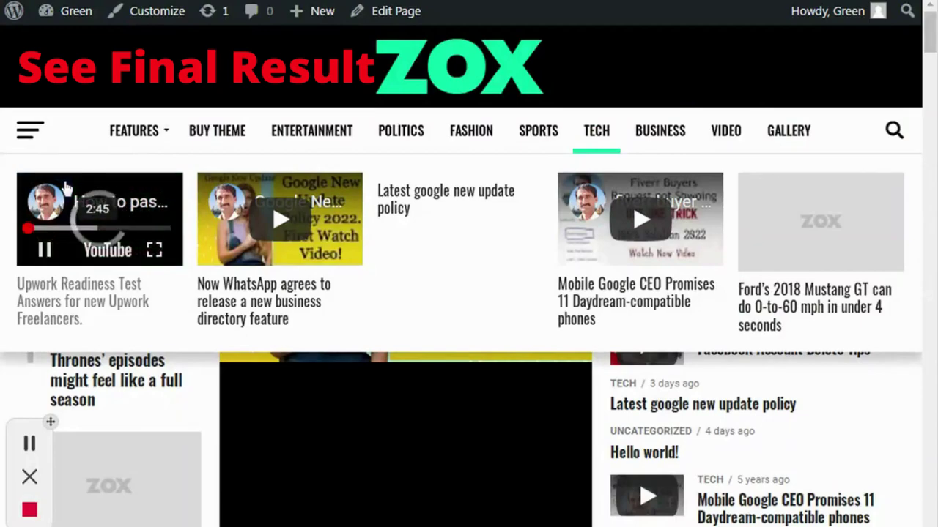